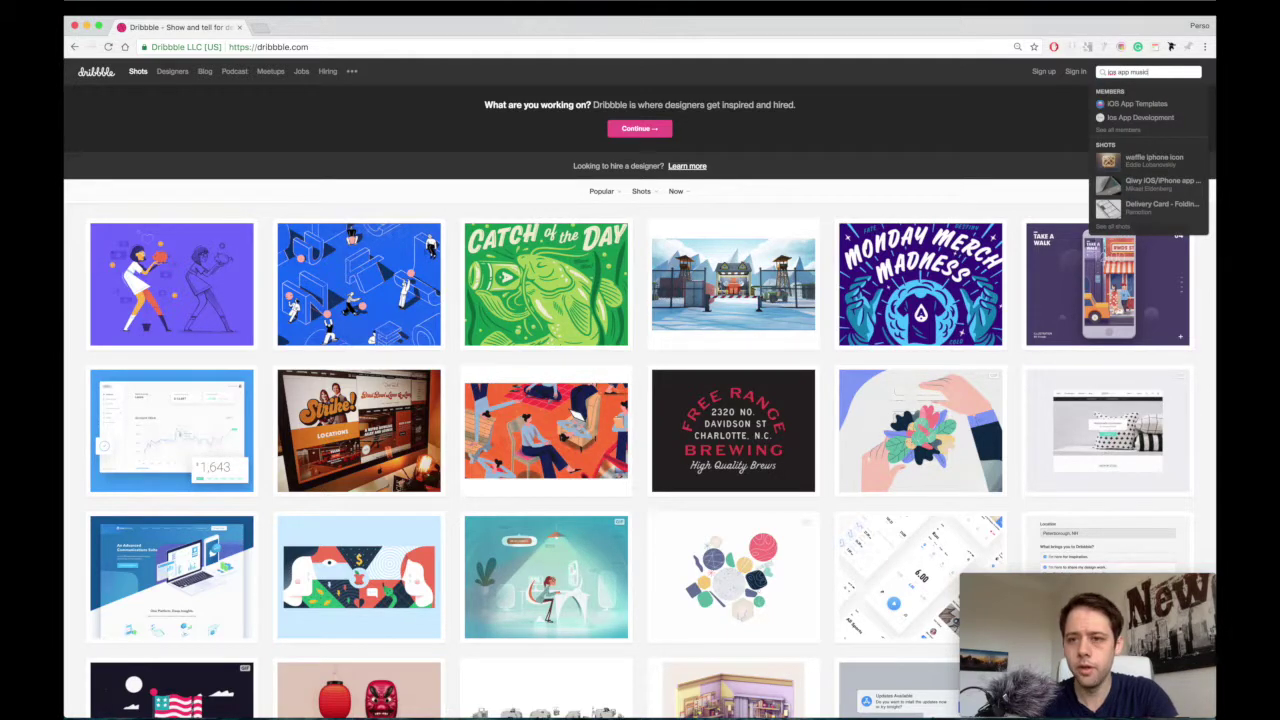
Step: Run the 'ios app music' search on Dribbble and scroll through the results
{"action": "key", "text": "Return"}
{"action": "scroll", "coordinate": [815, 303], "scroll_direction": "down", "scroll_amount": 3}
{"action": "scroll", "coordinate": [815, 303], "scroll_direction": "down", "scroll_amount": 5}
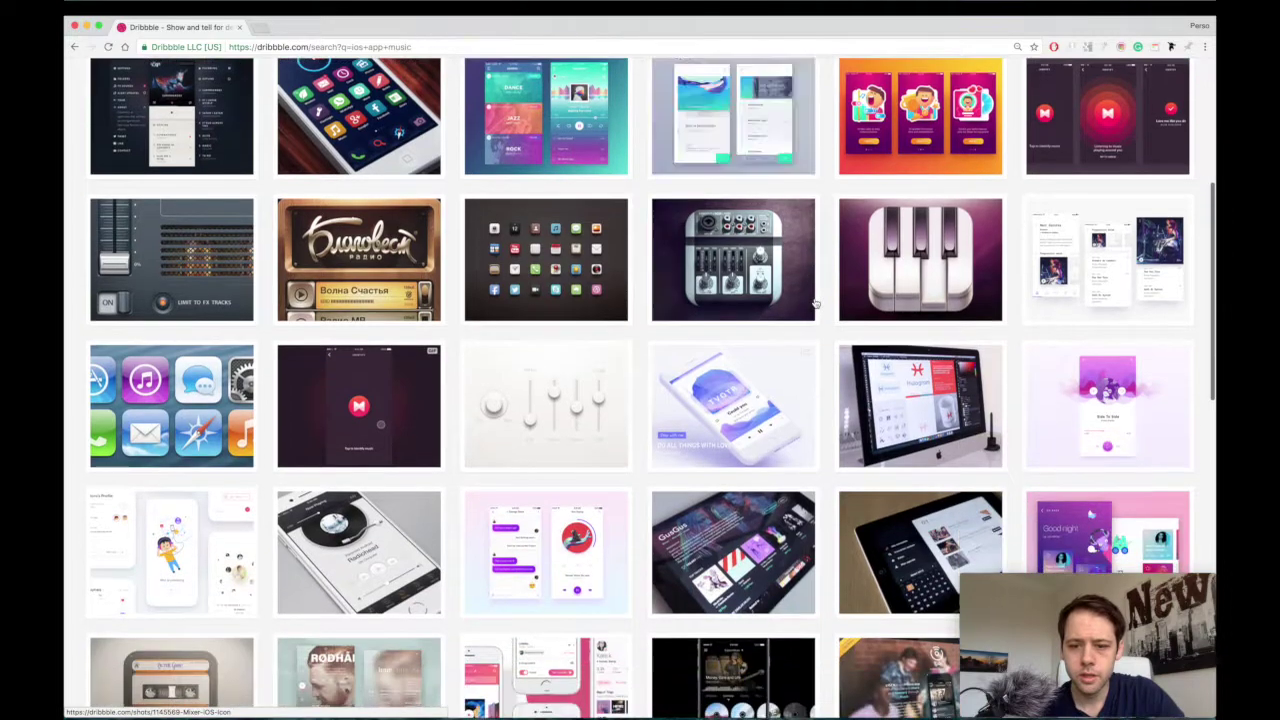
{"action": "scroll", "coordinate": [815, 303], "scroll_direction": "down", "scroll_amount": 7}
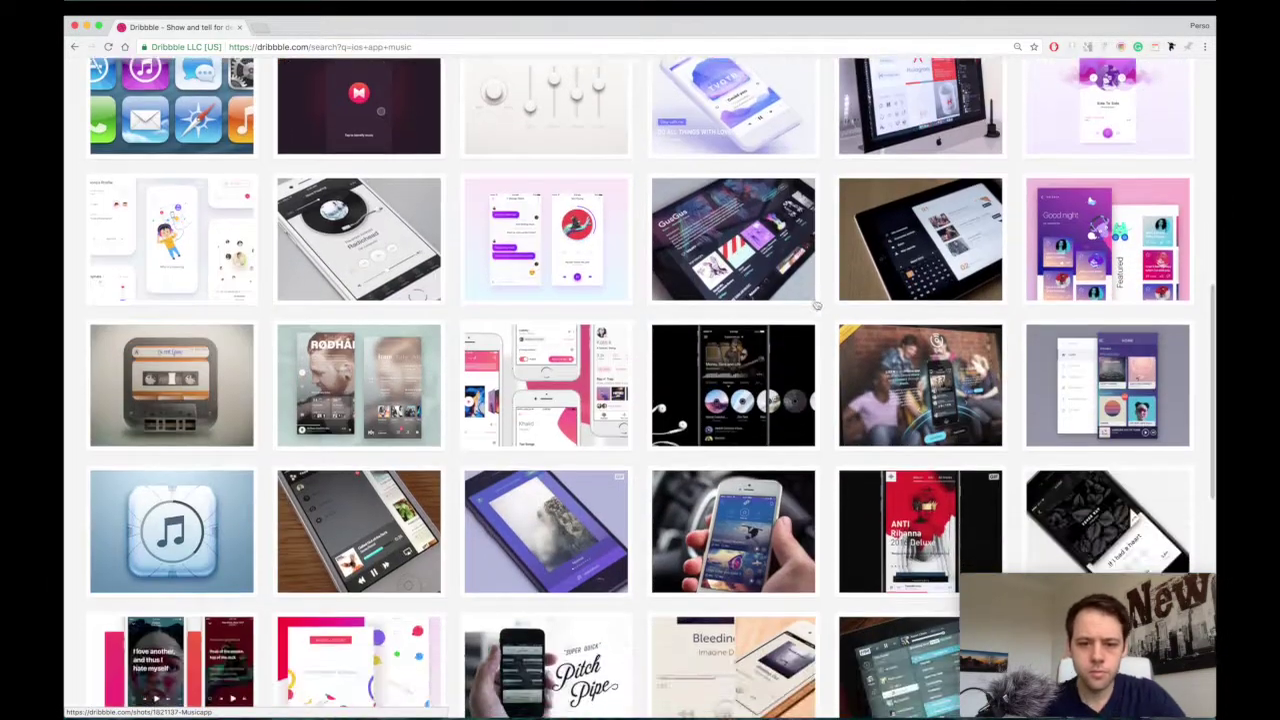
{"action": "scroll", "coordinate": [815, 303], "scroll_direction": "down", "scroll_amount": 20}
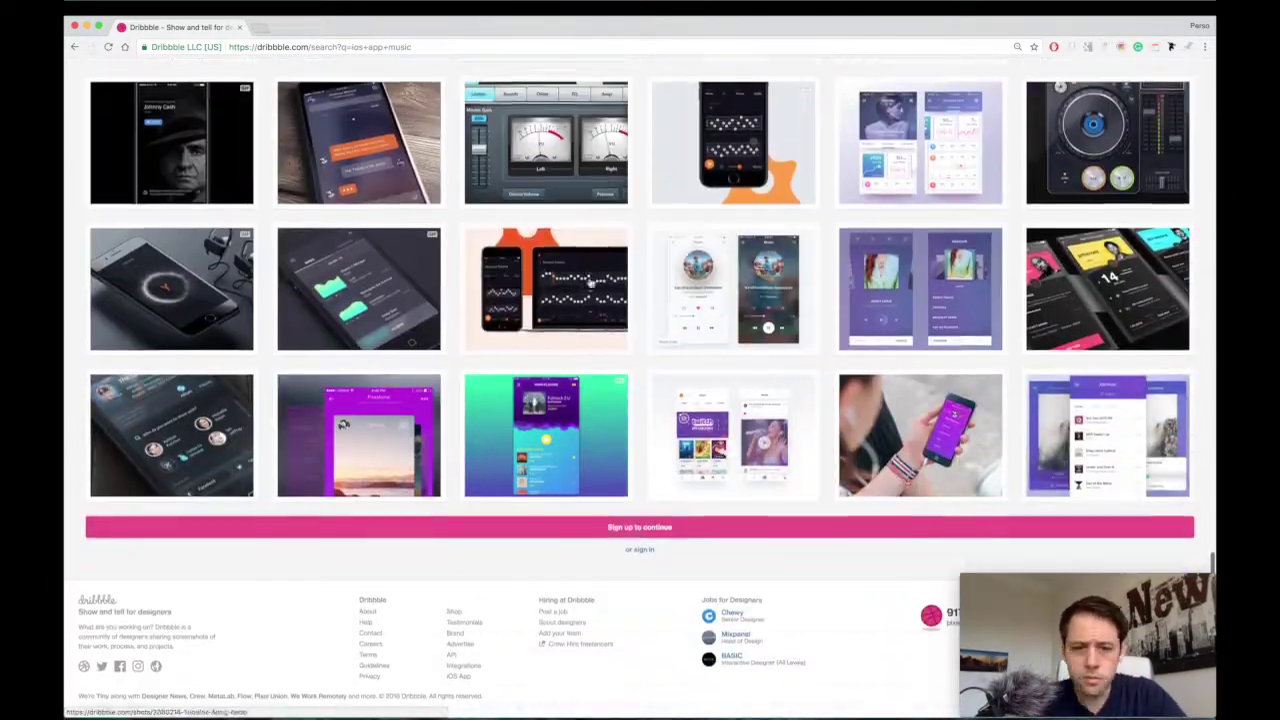
{"action": "scroll", "coordinate": [915, 495], "scroll_direction": "up", "scroll_amount": 15}
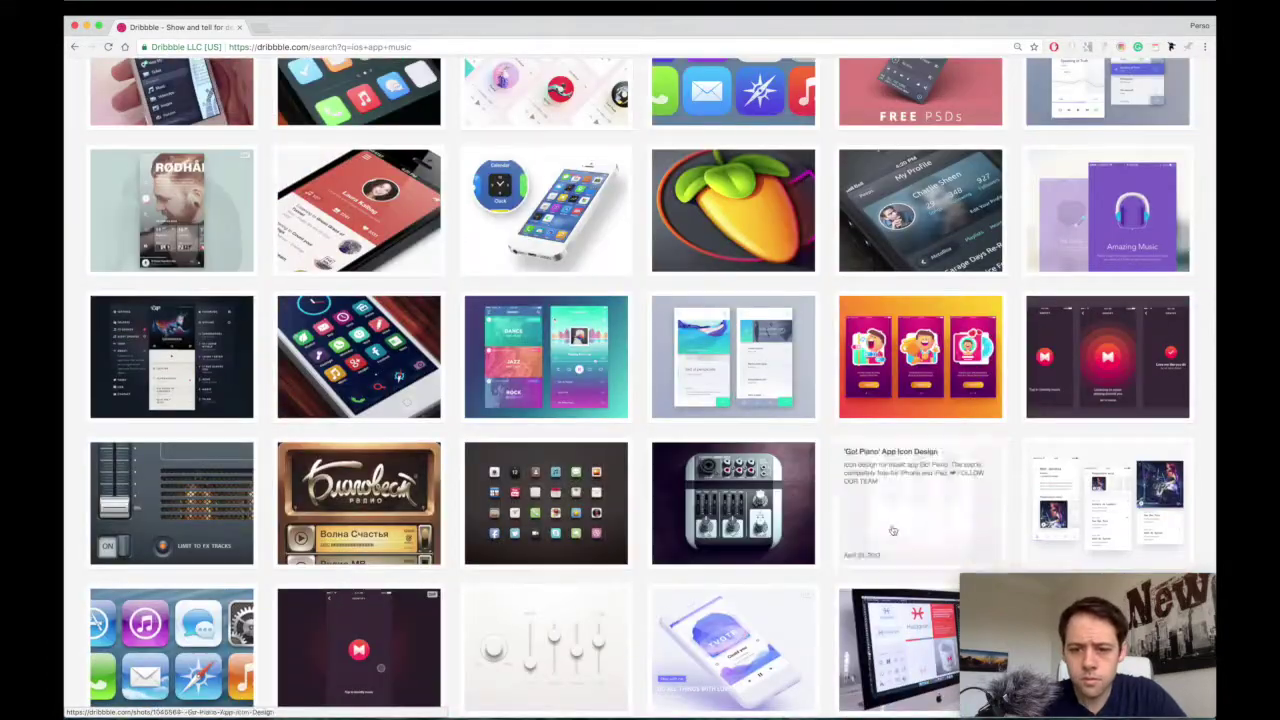
Step: Open the Go! Piano App Icon Design shot, then open and enlarge the Events app shot
{"action": "left_click", "coordinate": [915, 495]}
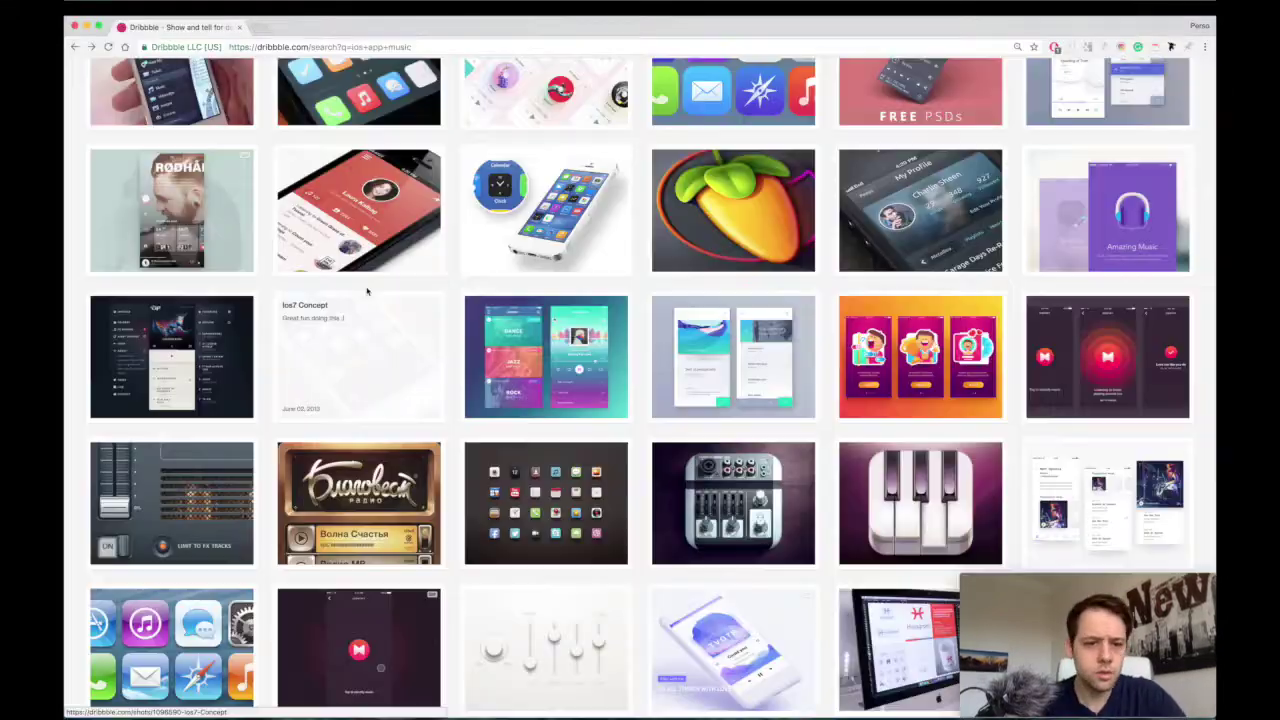
{"action": "scroll", "coordinate": [992, 401], "scroll_direction": "up", "scroll_amount": 3}
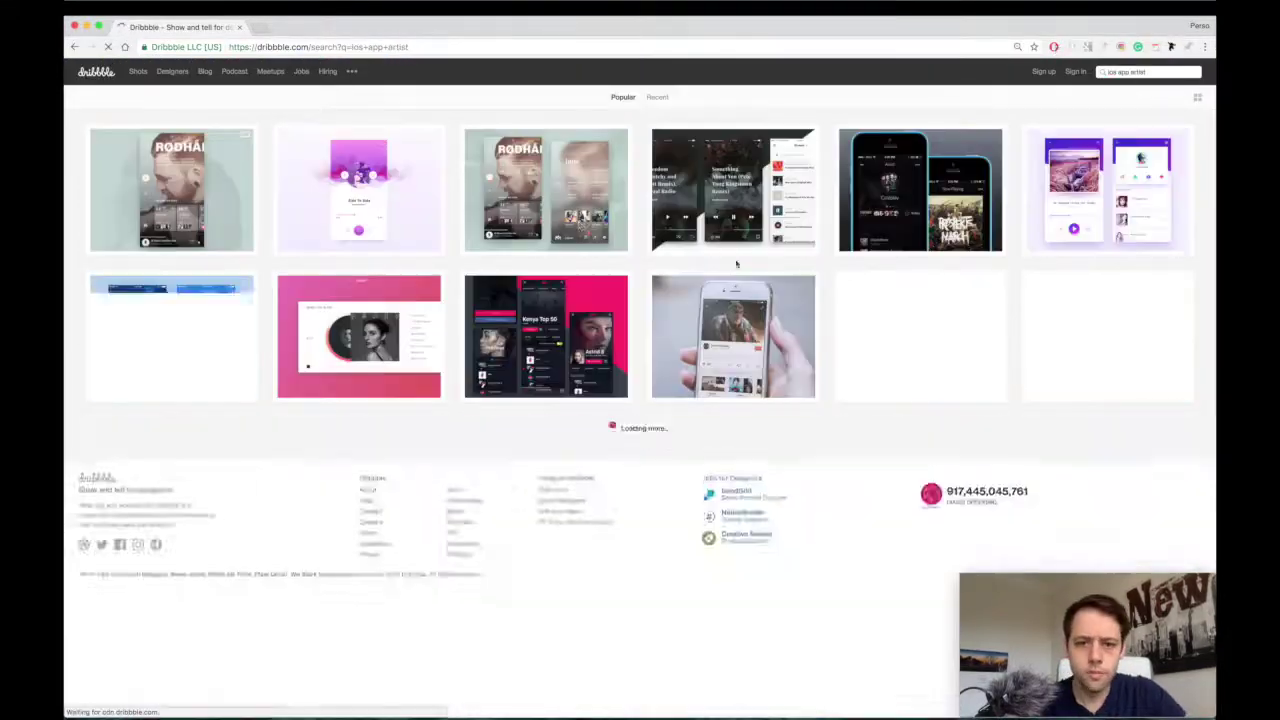
{"action": "left_click", "coordinate": [171, 186]}
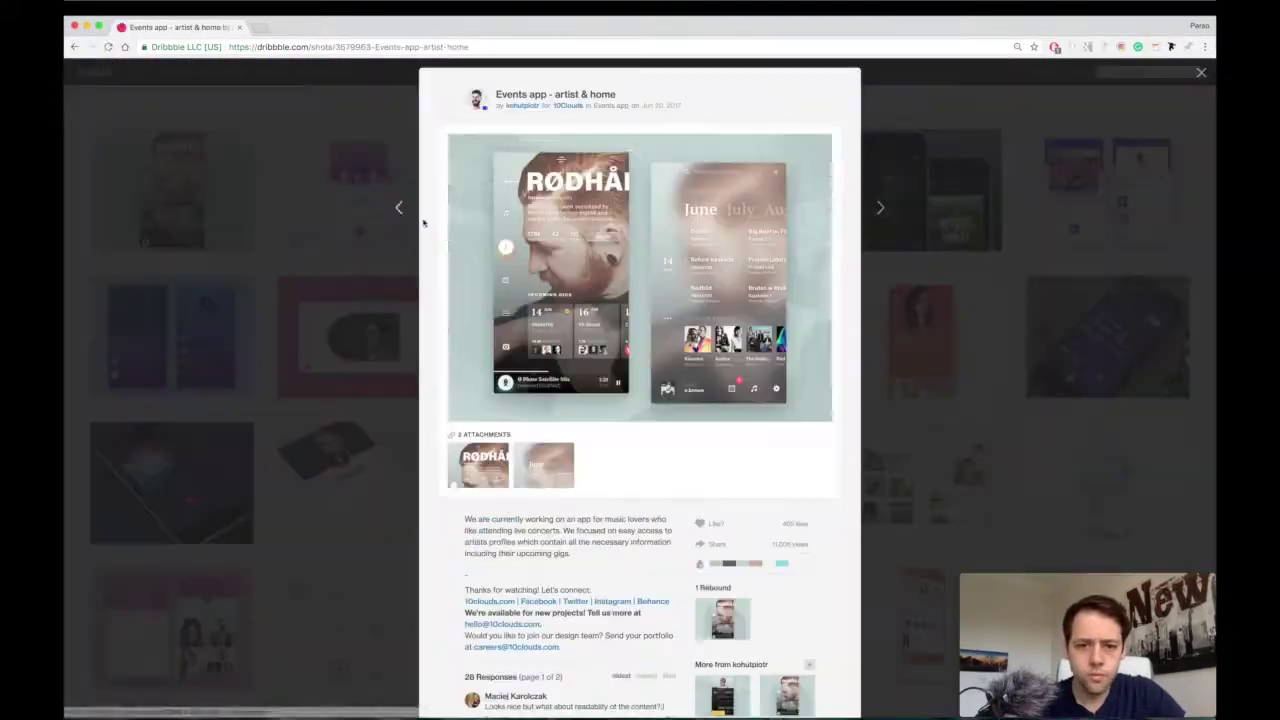
{"action": "left_click", "coordinate": [423, 217]}
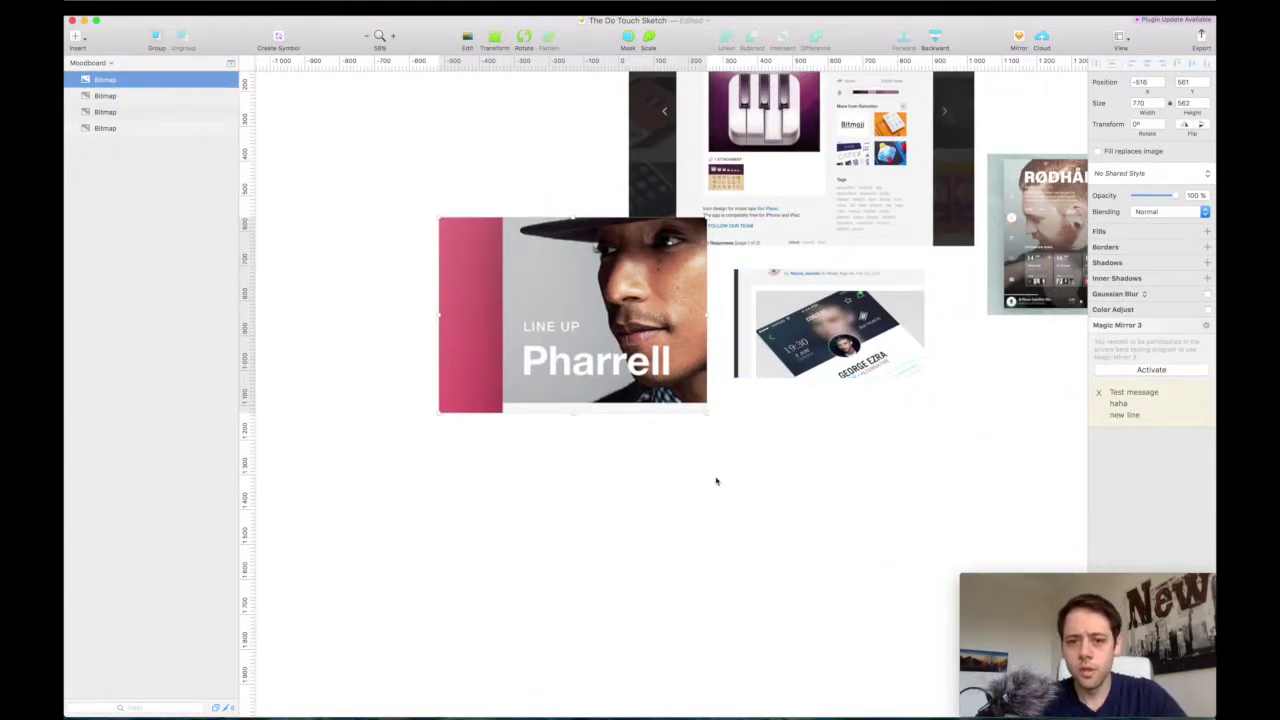
Step: Deselect the Pharrell image in Sketch, return to Dribbble, close the shot and scroll results
{"action": "left_click", "coordinate": [751, 471]}
{"action": "key", "text": "super+Tab"}
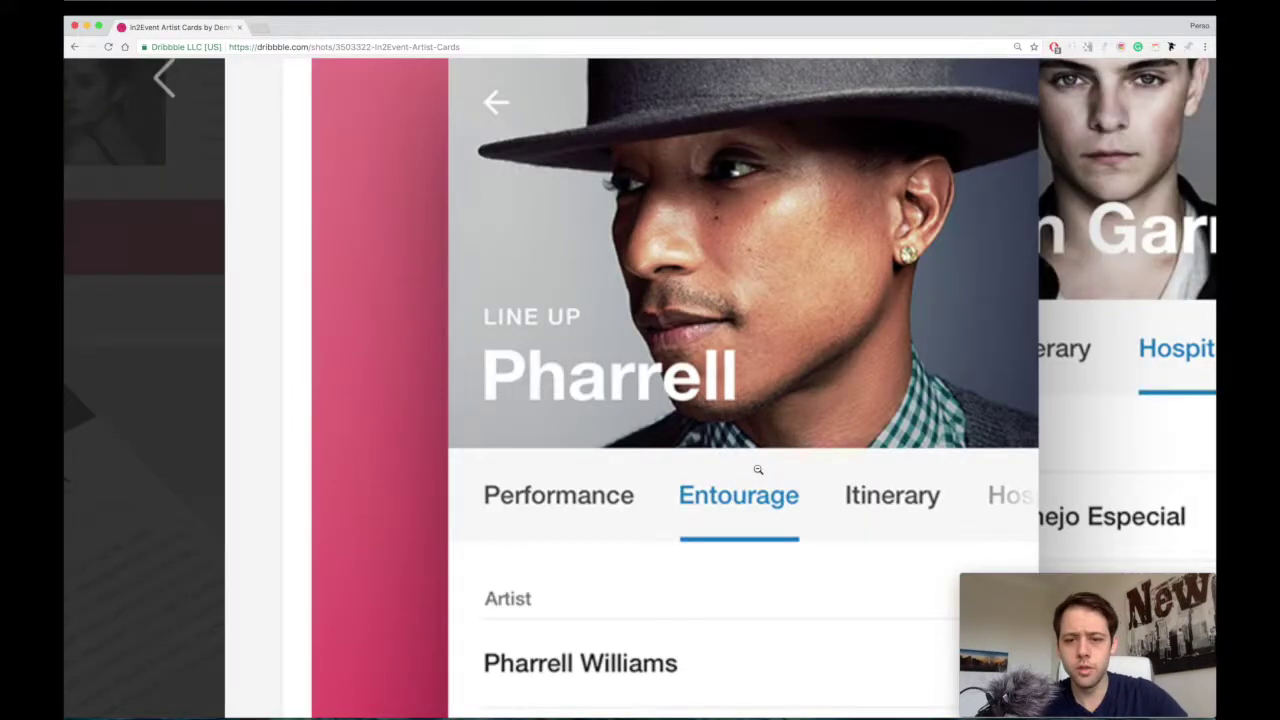
{"action": "left_click", "coordinate": [757, 466]}
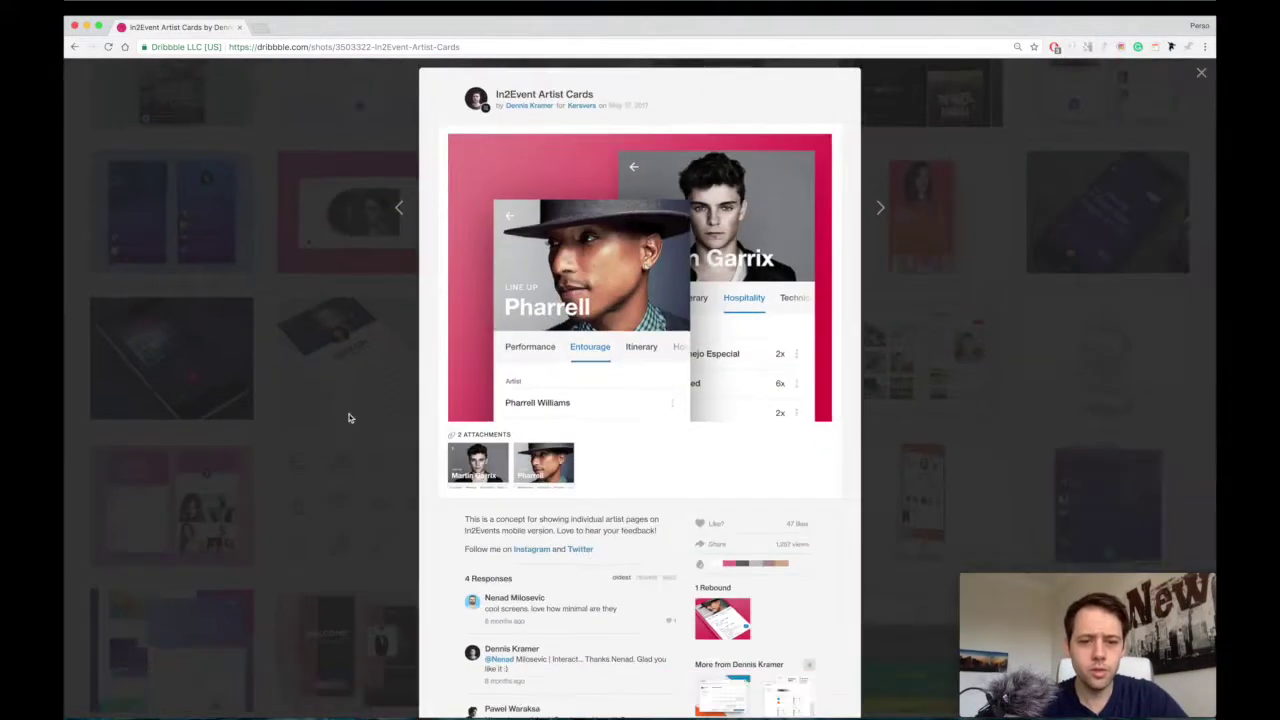
{"action": "left_click", "coordinate": [349, 423]}
{"action": "scroll", "coordinate": [578, 408], "scroll_direction": "down", "scroll_amount": 3}
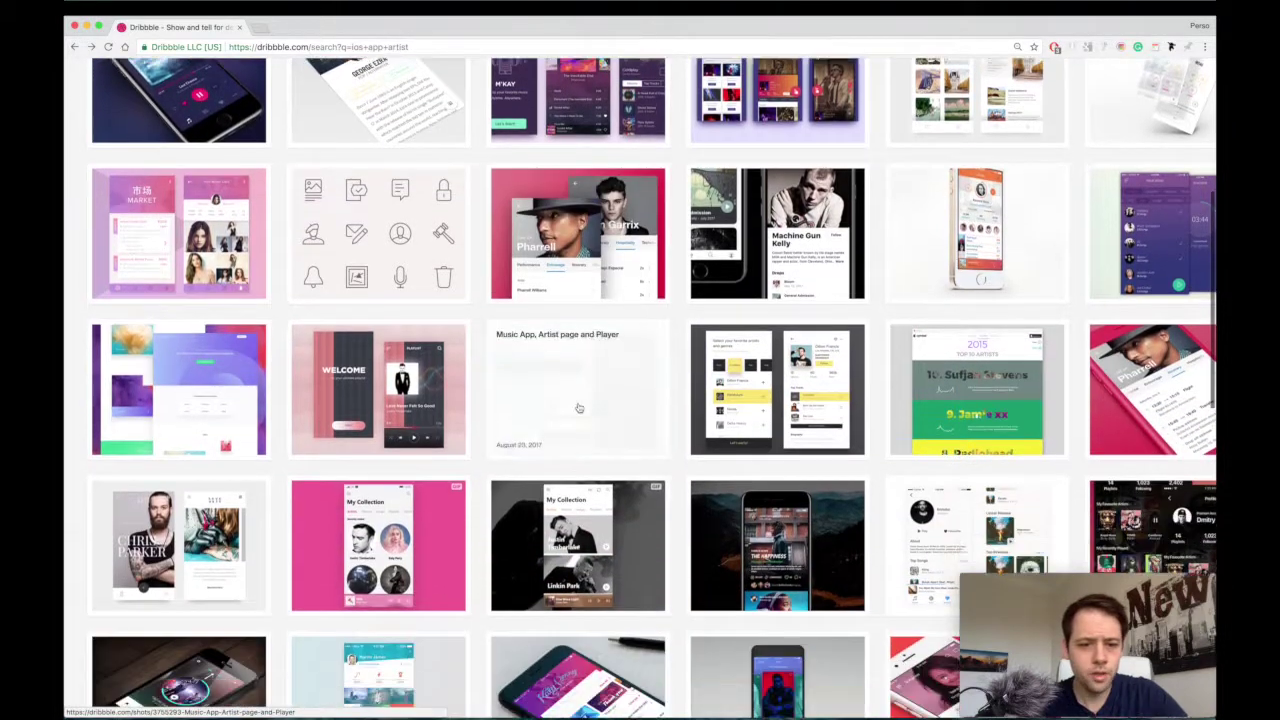
{"action": "scroll", "coordinate": [578, 408], "scroll_direction": "down", "scroll_amount": 1}
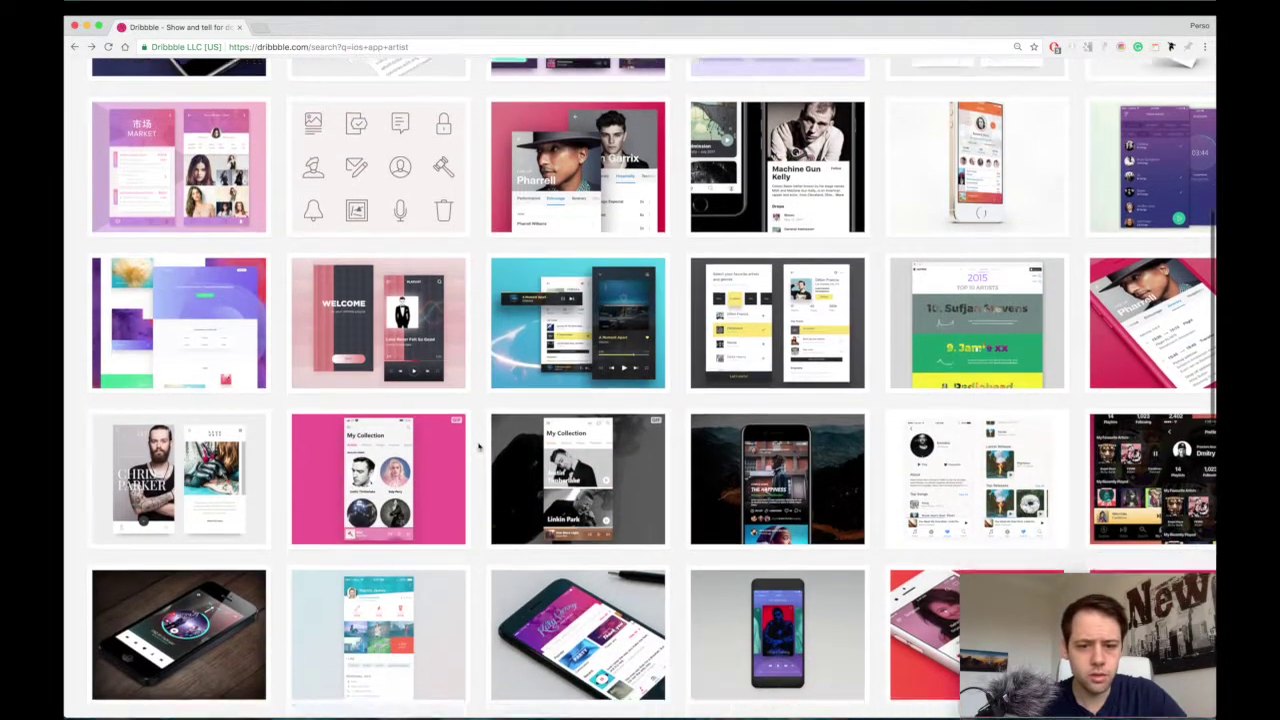
{"action": "scroll", "coordinate": [479, 447], "scroll_direction": "down", "scroll_amount": 5}
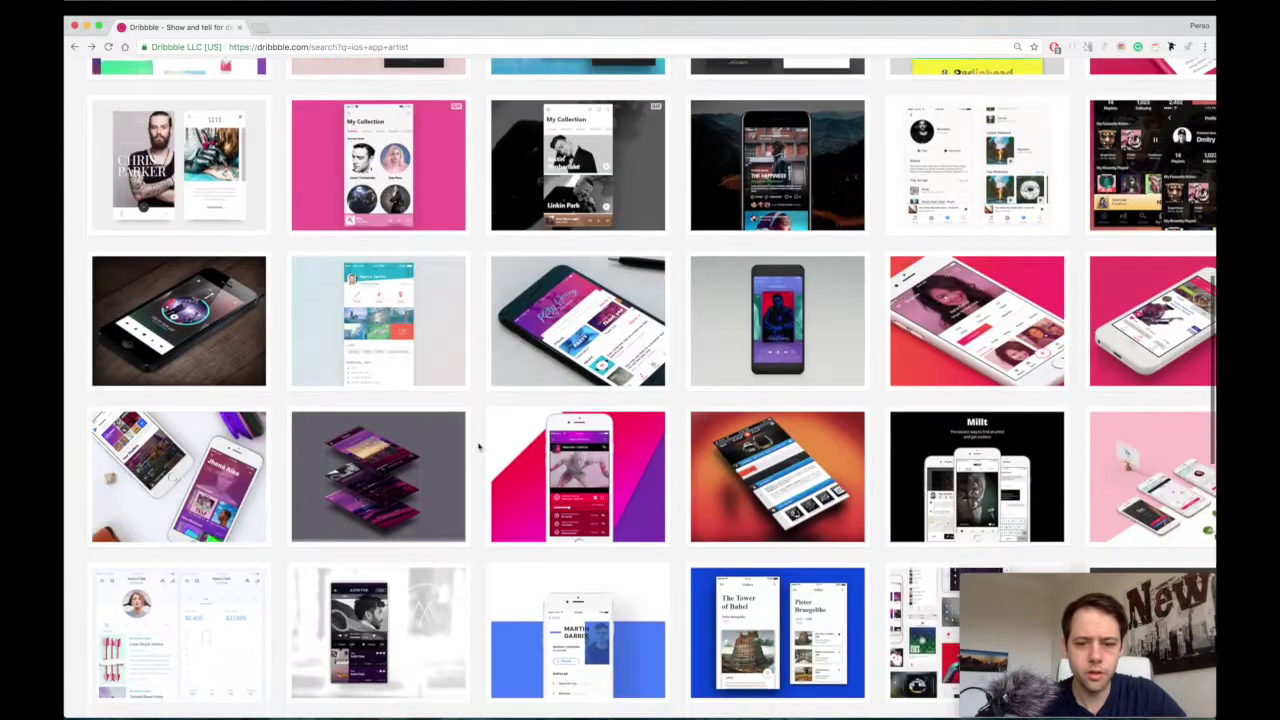
{"action": "scroll", "coordinate": [479, 447], "scroll_direction": "down", "scroll_amount": 2}
Step: Open the Millt shot at full size, restore it, then close it and browse the results
{"action": "left_click", "coordinate": [977, 358]}
{"action": "key", "text": "z"}
{"action": "scroll", "coordinate": [411, 318], "scroll_direction": "up", "scroll_amount": 5}
{"action": "scroll", "coordinate": [411, 318], "scroll_direction": "down", "scroll_amount": 5}
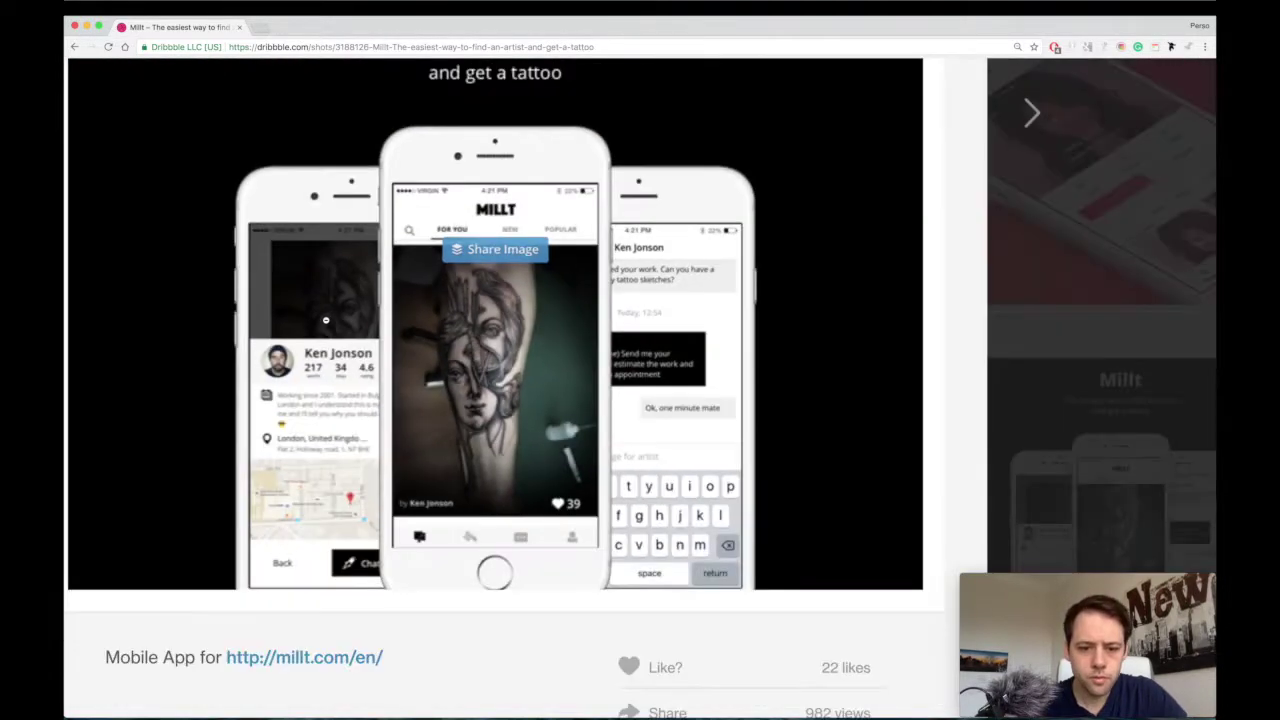
{"action": "key", "text": "z"}
{"action": "left_click", "coordinate": [151, 340]}
{"action": "scroll", "coordinate": [503, 267], "scroll_direction": "down", "scroll_amount": 3}
{"action": "scroll", "coordinate": [480, 335], "scroll_direction": "down", "scroll_amount": 5}
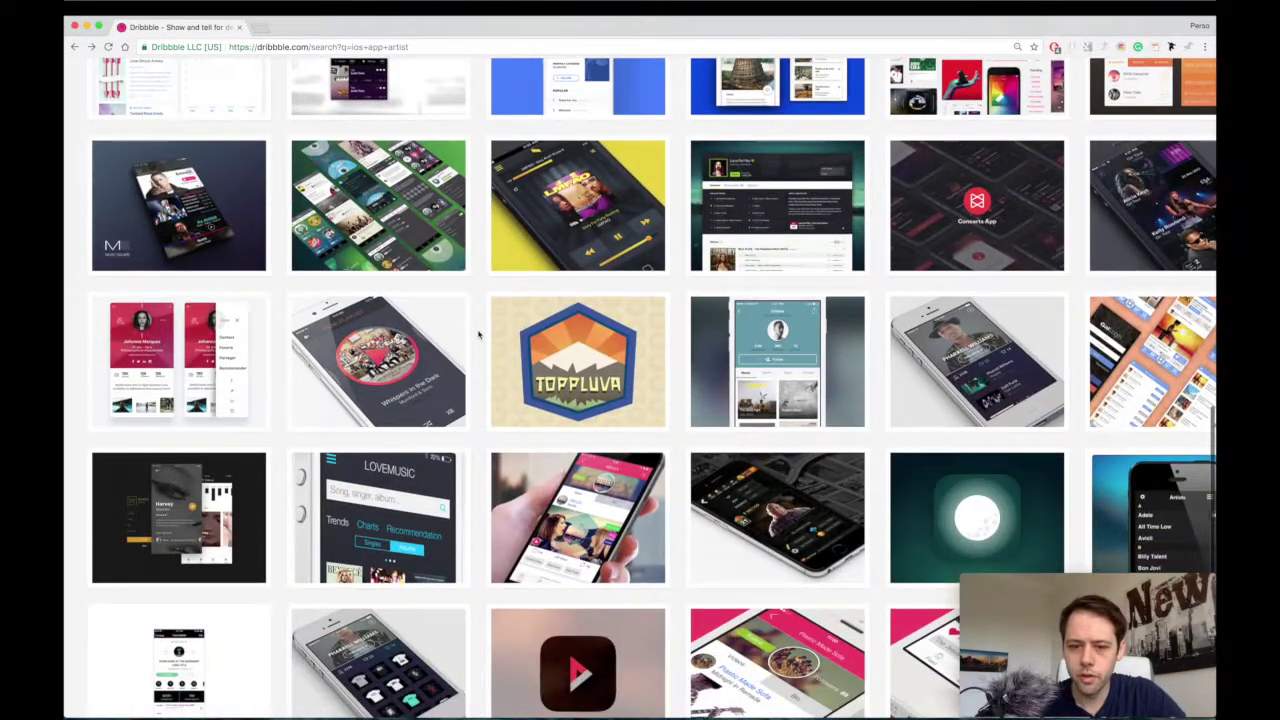
{"action": "scroll", "coordinate": [479, 335], "scroll_direction": "down", "scroll_amount": 4}
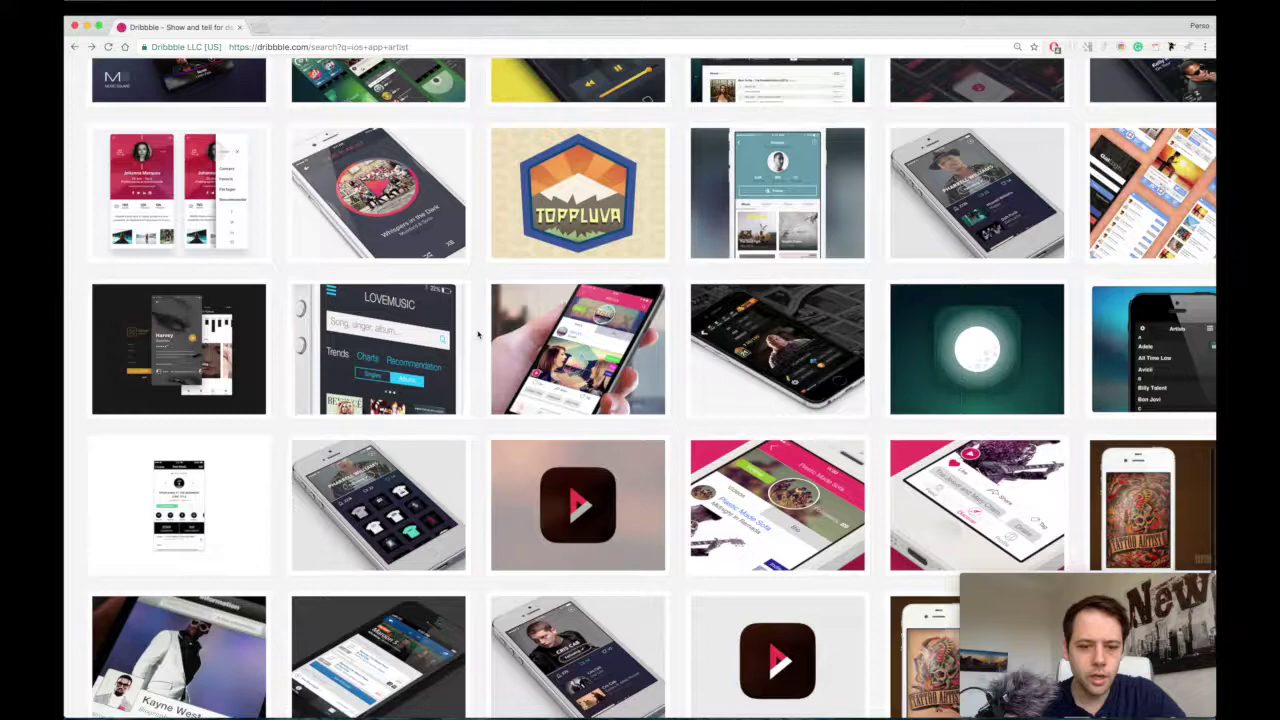
{"action": "scroll", "coordinate": [479, 335], "scroll_direction": "down", "scroll_amount": 5}
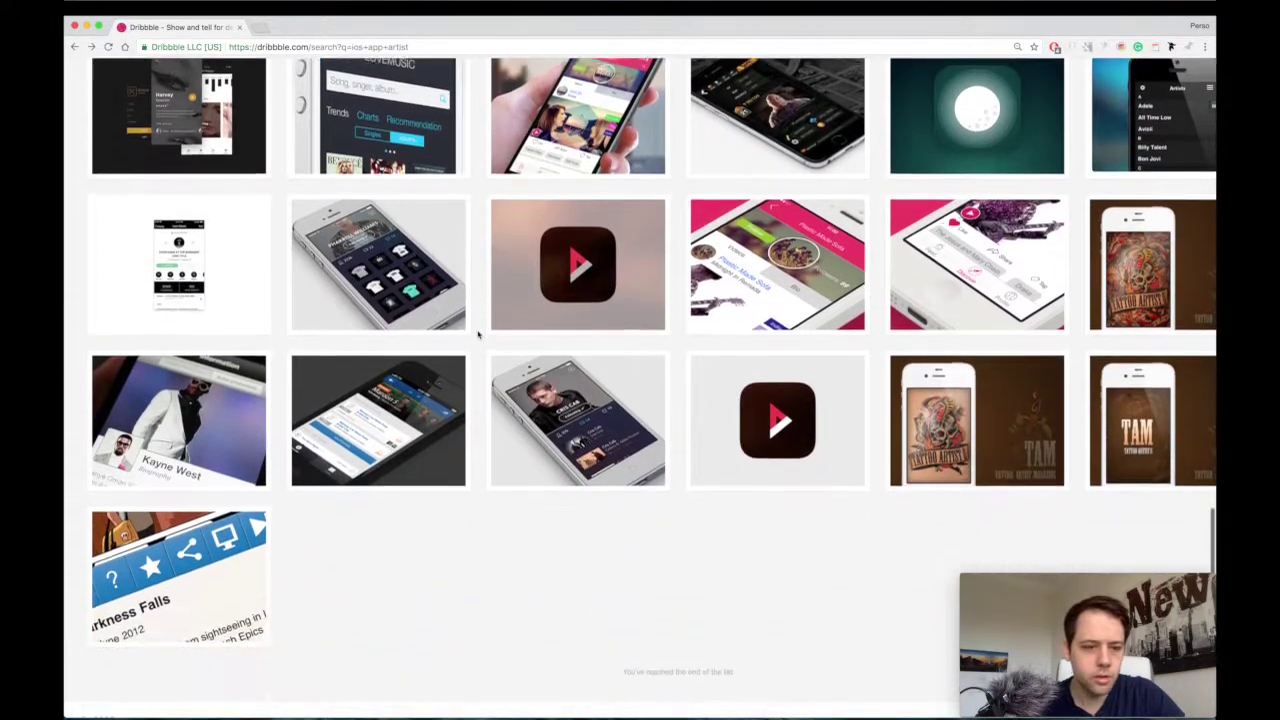
{"action": "scroll", "coordinate": [479, 335], "scroll_direction": "up", "scroll_amount": 8}
{"action": "scroll", "coordinate": [1037, 281], "scroll_direction": "up", "scroll_amount": 1}
{"action": "scroll", "coordinate": [1037, 281], "scroll_direction": "up", "scroll_amount": 1}
Step: Search 'ios app piano', then open and enlarge the Music Icons shot before closing it
{"action": "left_click", "coordinate": [1150, 170]}
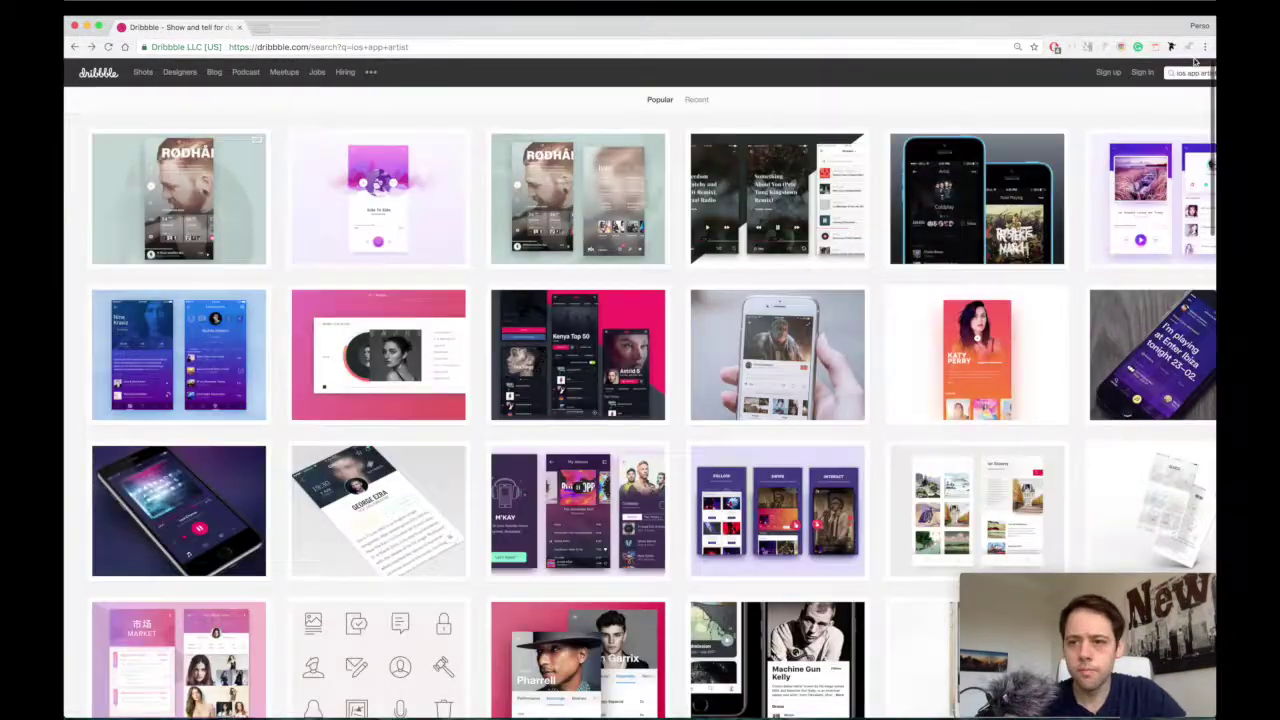
{"action": "left_click", "coordinate": [1190, 72]}
{"action": "left_click", "coordinate": [1150, 106]}
{"action": "left_click", "coordinate": [901, 193]}
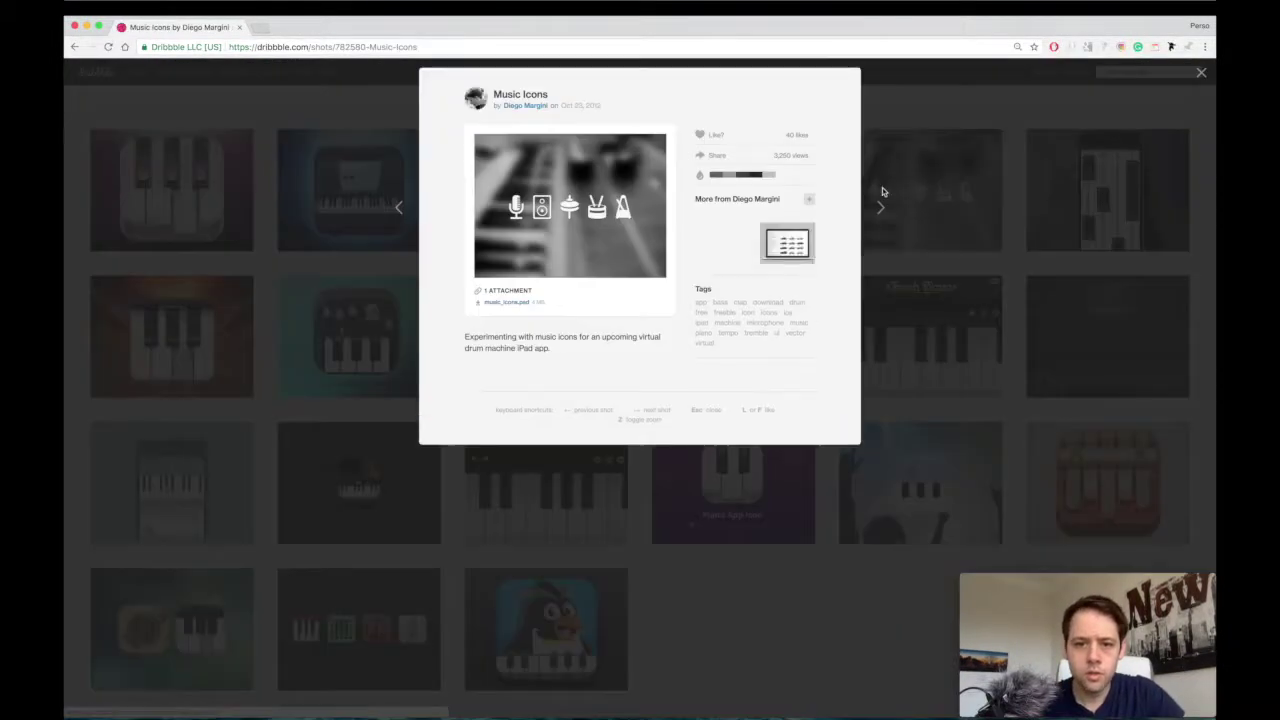
{"action": "left_click", "coordinate": [533, 204]}
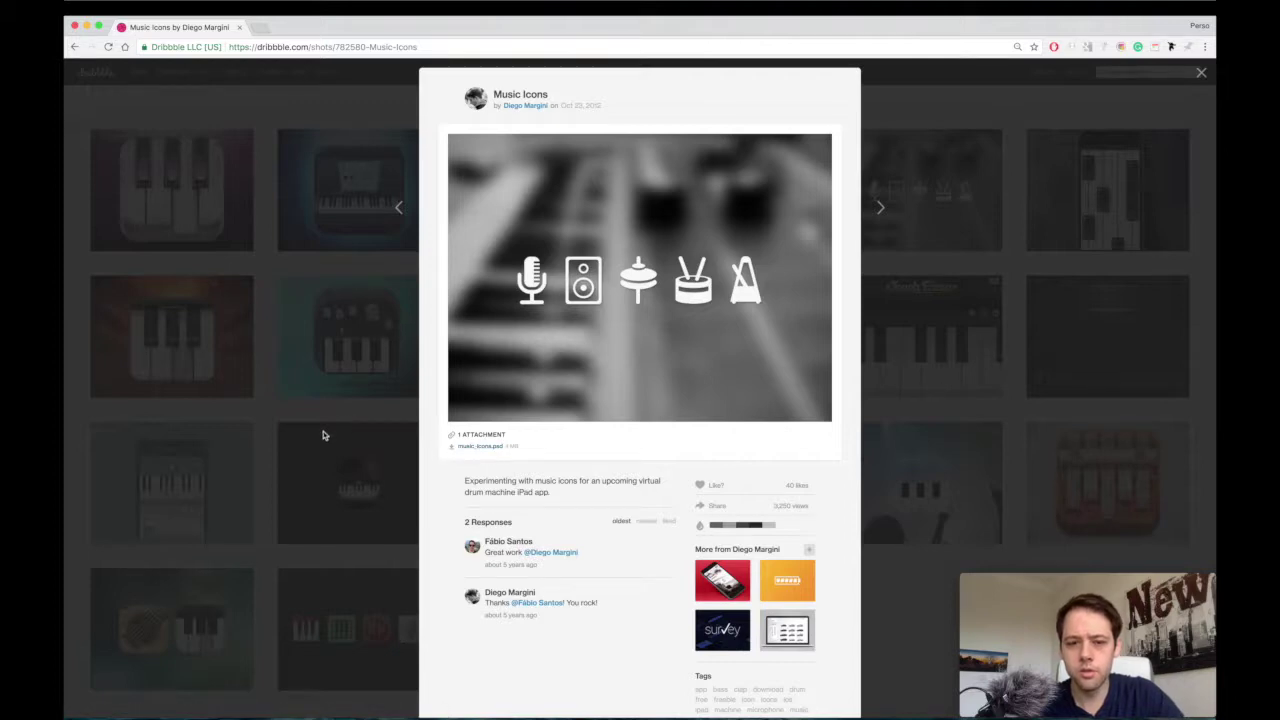
{"action": "left_click", "coordinate": [319, 434]}
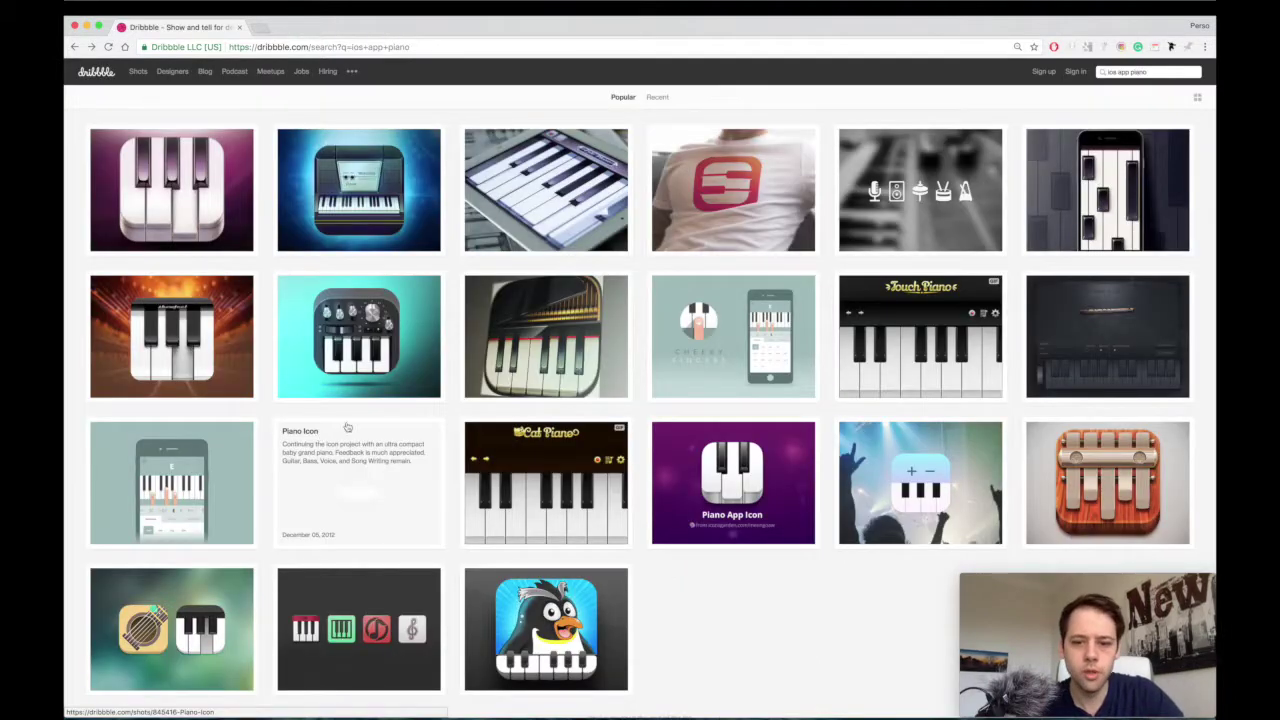
Step: Search for 'music' apps and view the Track Save shot enlarged, then close it
{"action": "scroll", "coordinate": [652, 365], "scroll_direction": "down", "scroll_amount": 2}
{"action": "scroll", "coordinate": [650, 365], "scroll_direction": "down", "scroll_amount": 2}
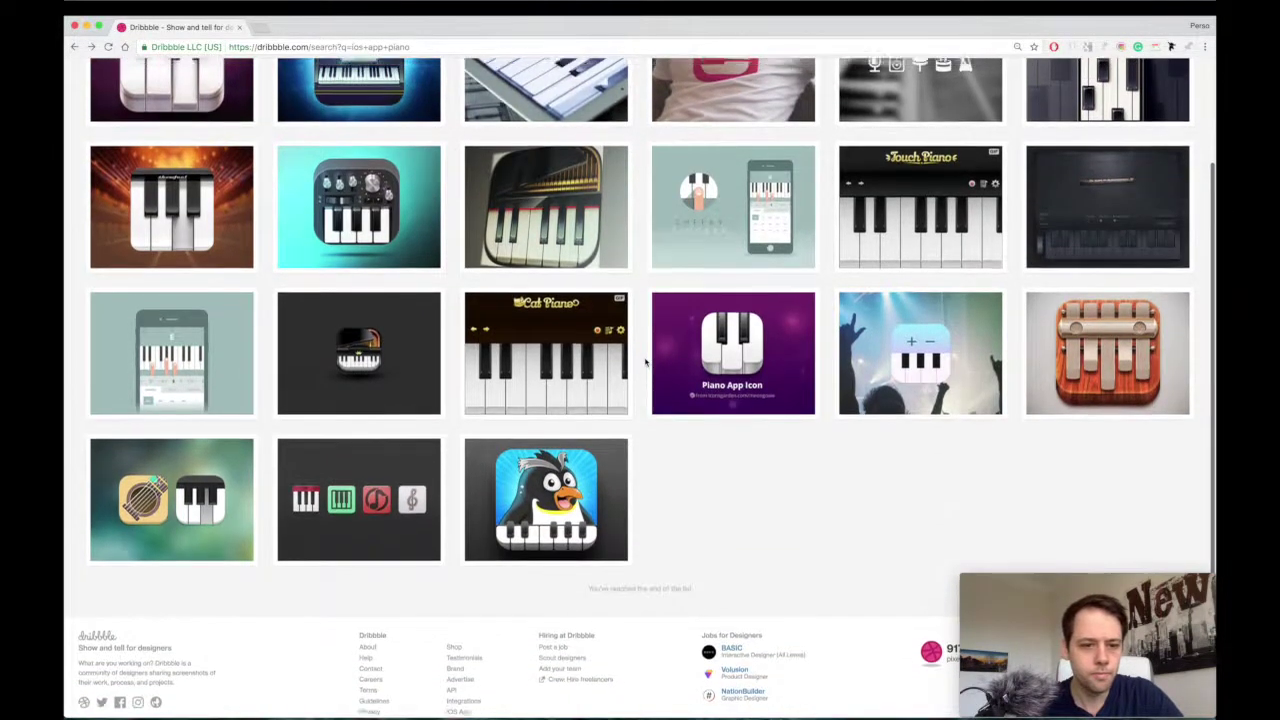
{"action": "scroll", "coordinate": [645, 363], "scroll_direction": "up", "scroll_amount": 3}
{"action": "scroll", "coordinate": [645, 363], "scroll_direction": "up", "scroll_amount": 2}
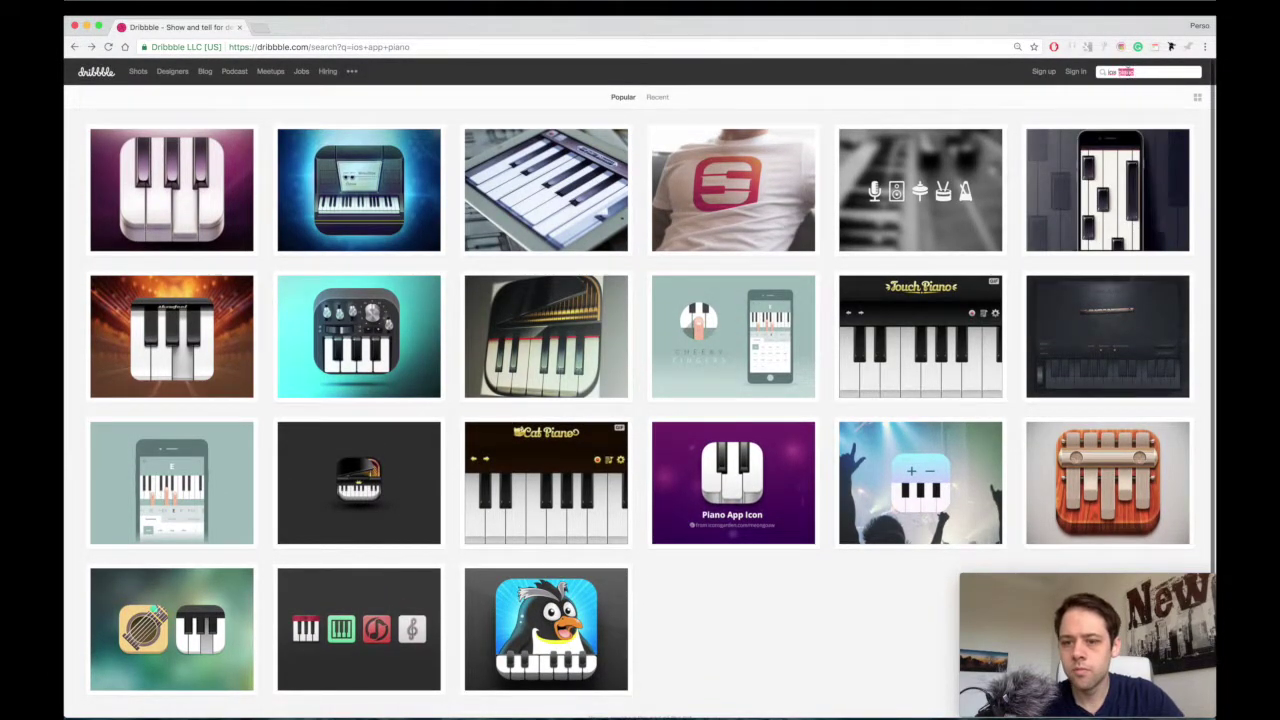
{"action": "type", "text": "music"}
{"action": "key", "text": "Return"}
{"action": "scroll", "coordinate": [303, 318], "scroll_direction": "down", "scroll_amount": 15}
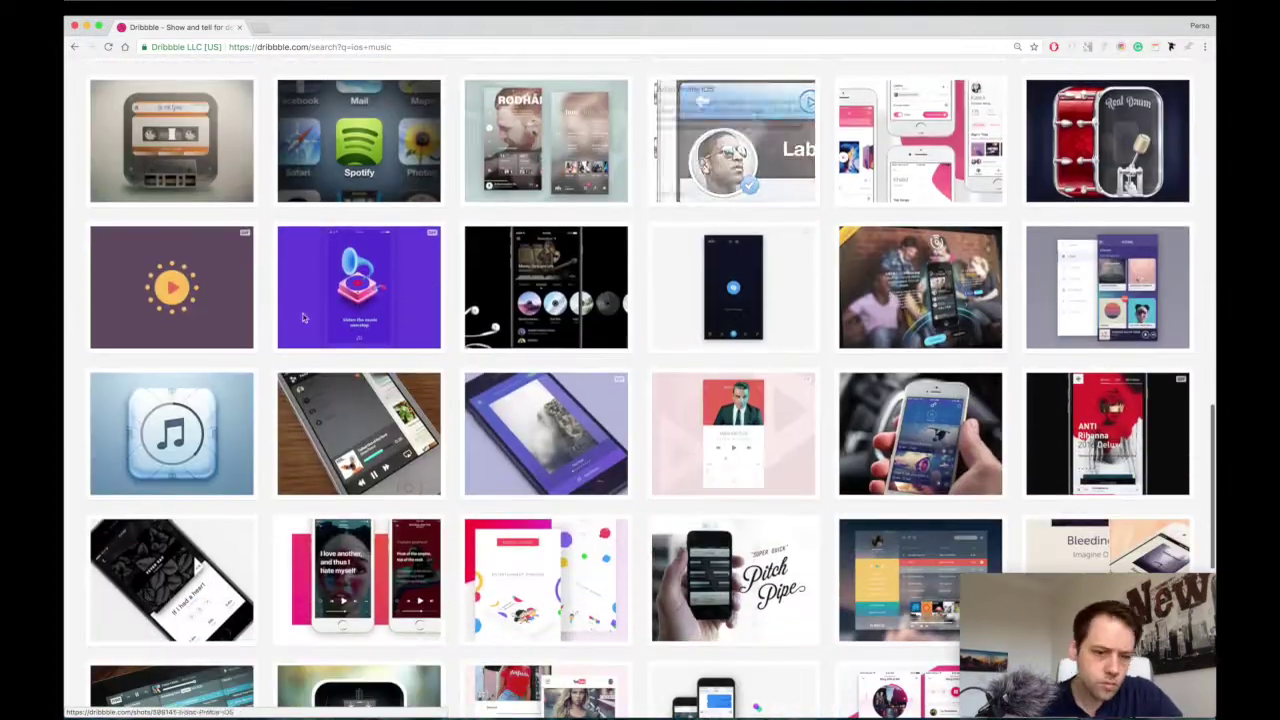
{"action": "left_click", "coordinate": [171, 578]}
{"action": "key", "text": "super+plus"}
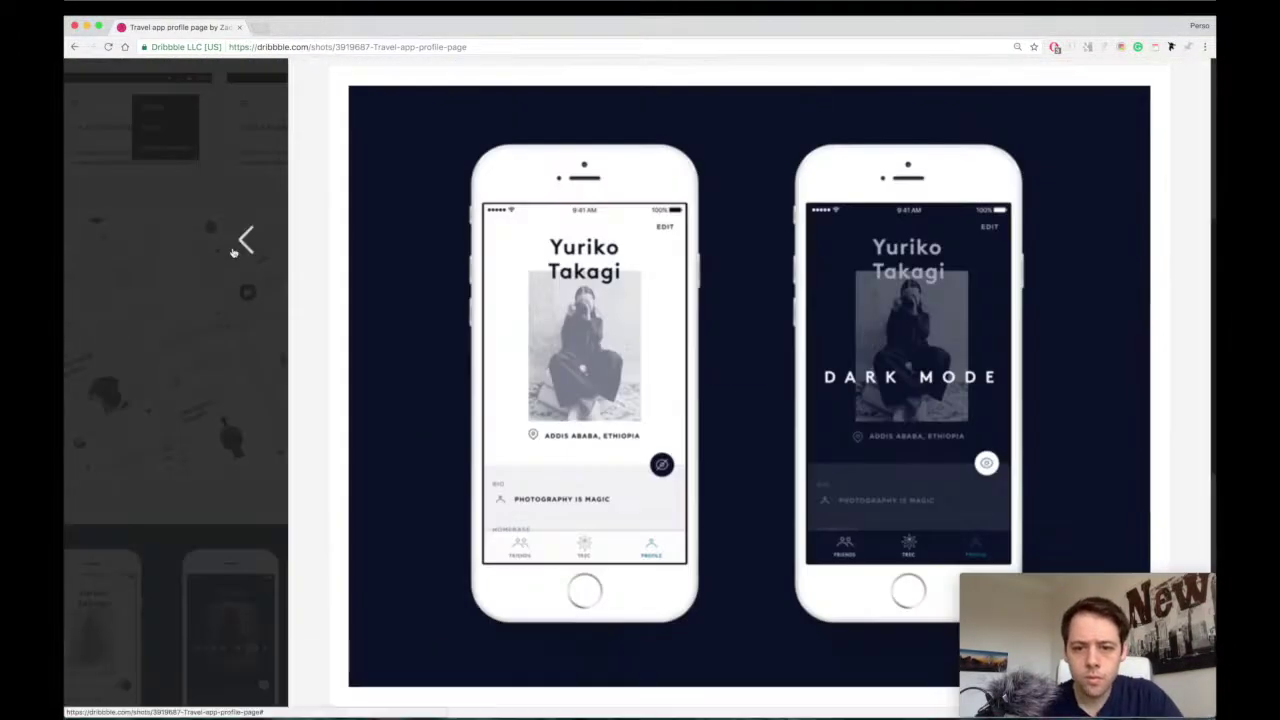
{"action": "left_click", "coordinate": [232, 252]}
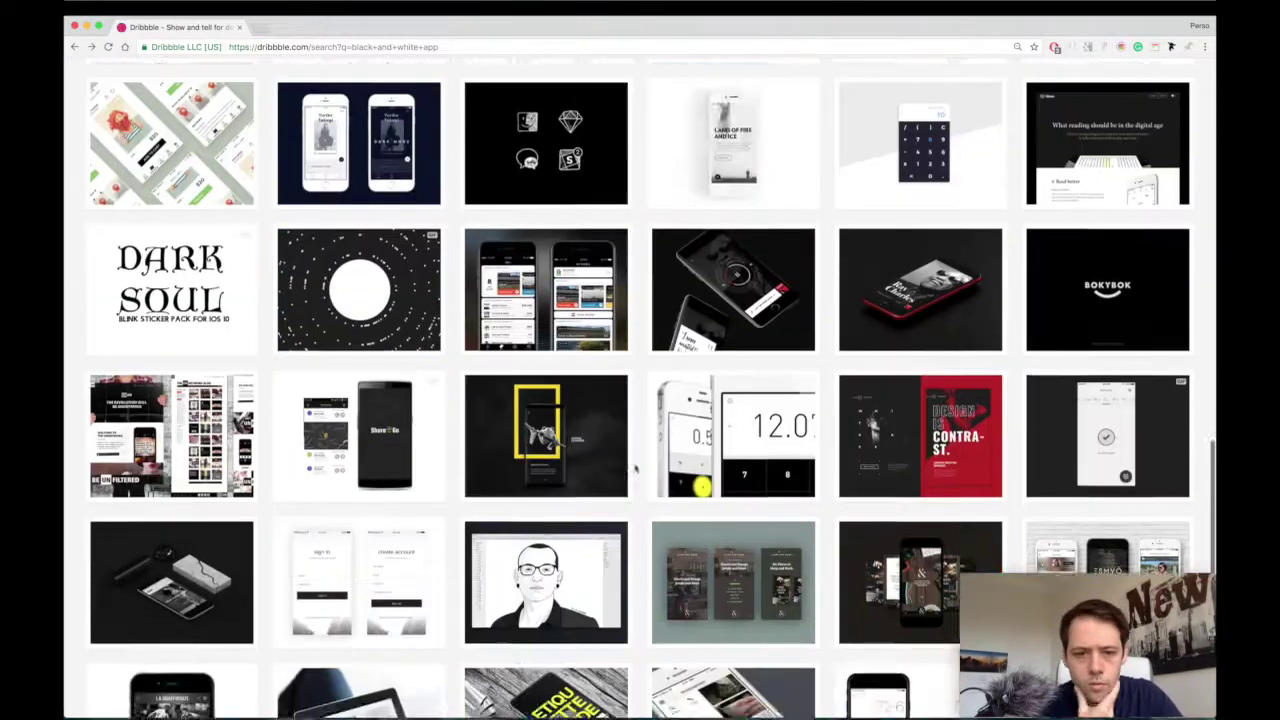
Step: Search Dribbble for 'ios11' and open the Profile screen shot
{"action": "scroll", "coordinate": [634, 466], "scroll_direction": "down", "scroll_amount": 4}
{"action": "left_click", "coordinate": [634, 466]}
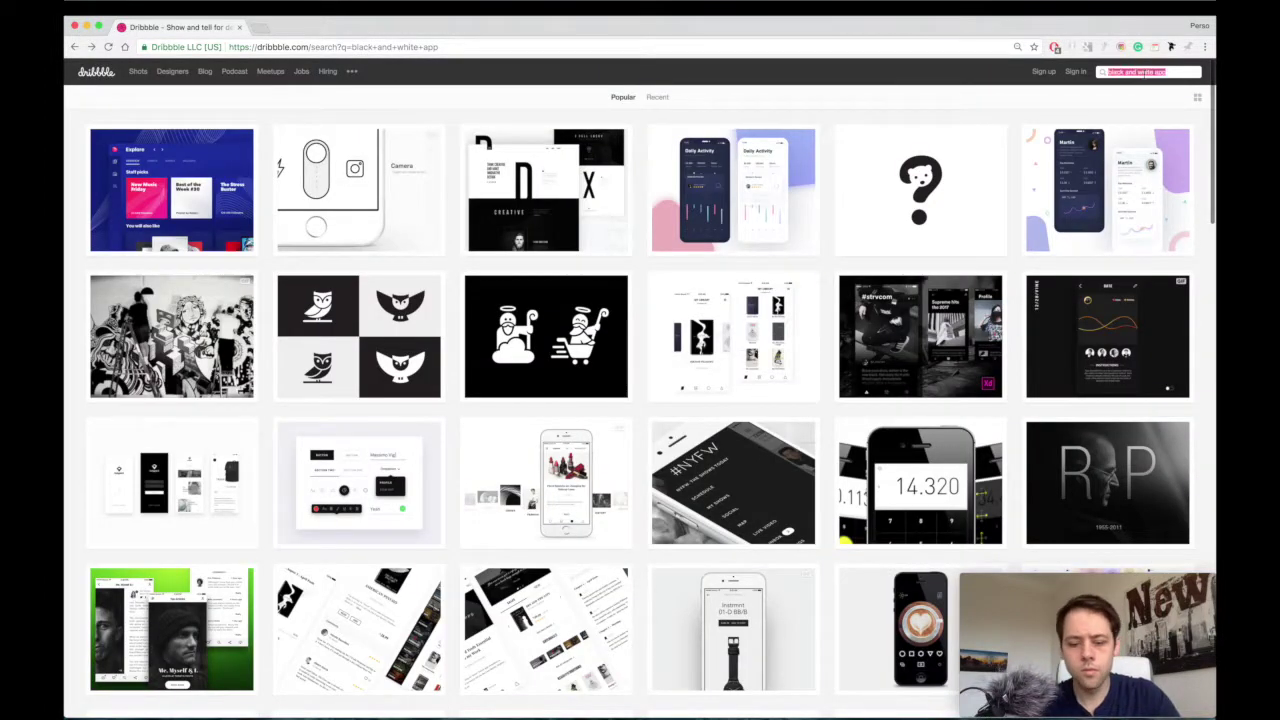
{"action": "type", "text": "ios11"}
{"action": "key", "text": "Return"}
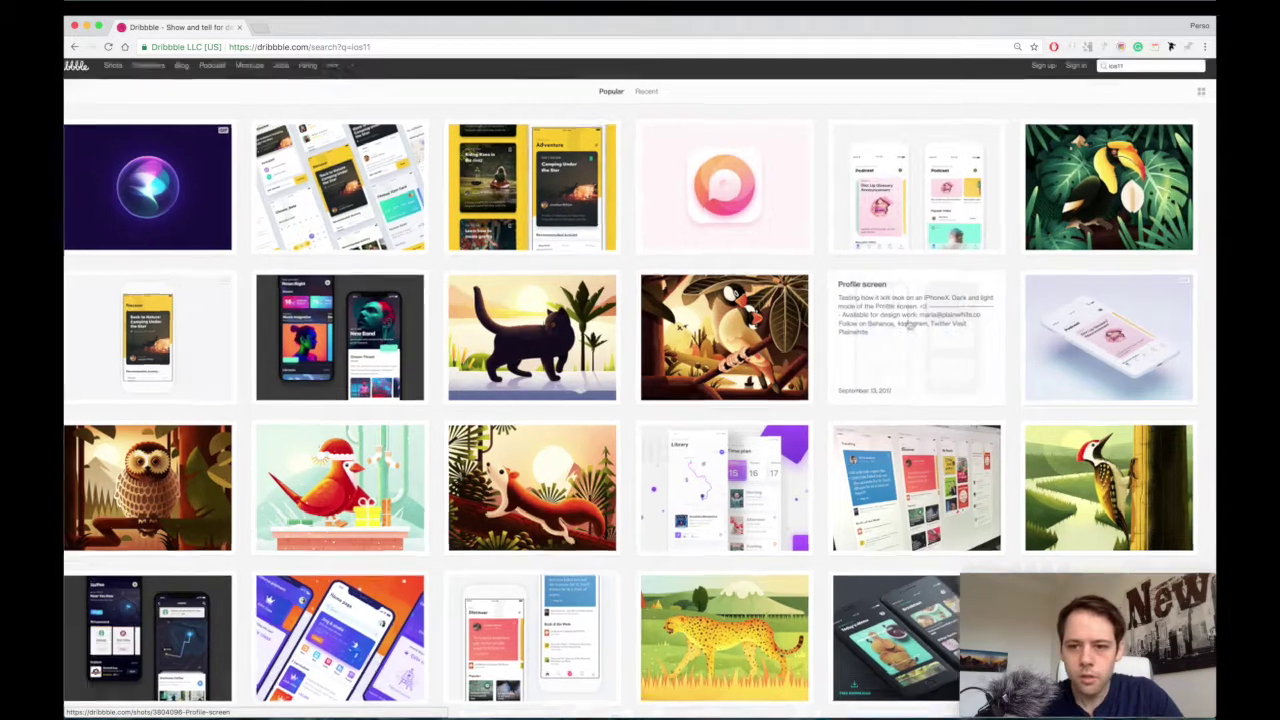
{"action": "left_click", "coordinate": [915, 330]}
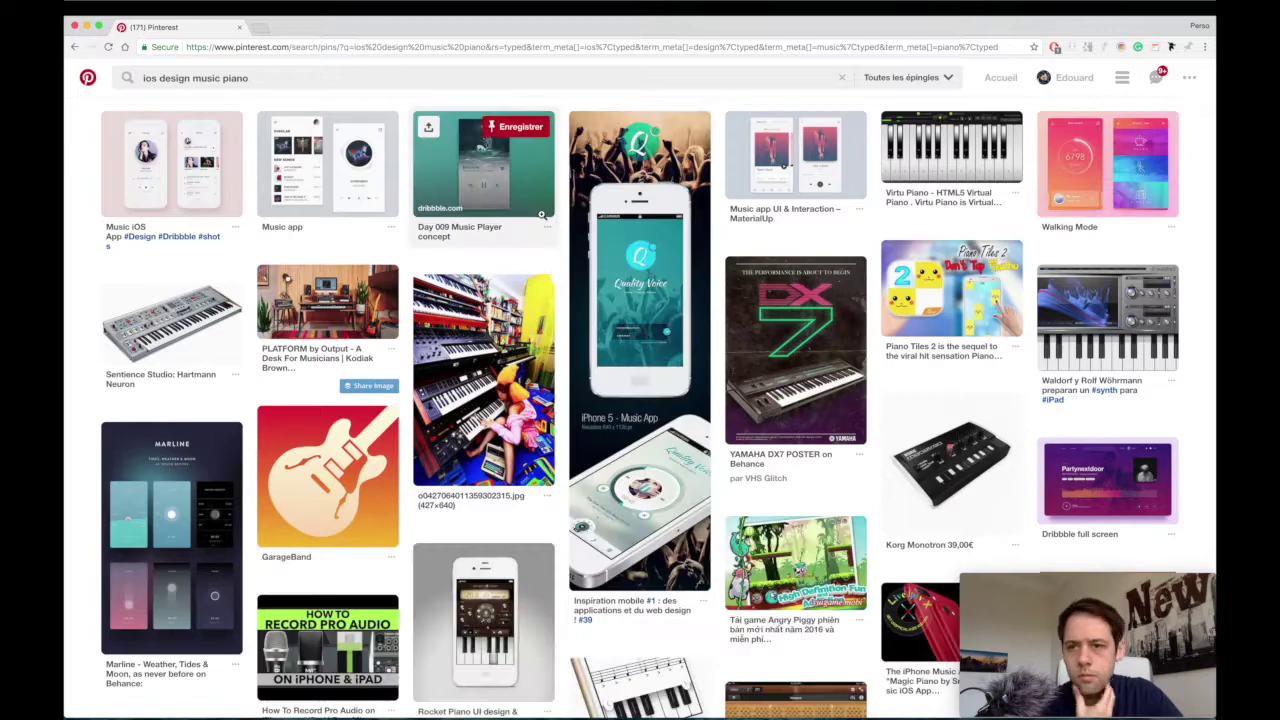
{"action": "left_click", "coordinate": [541, 214]}
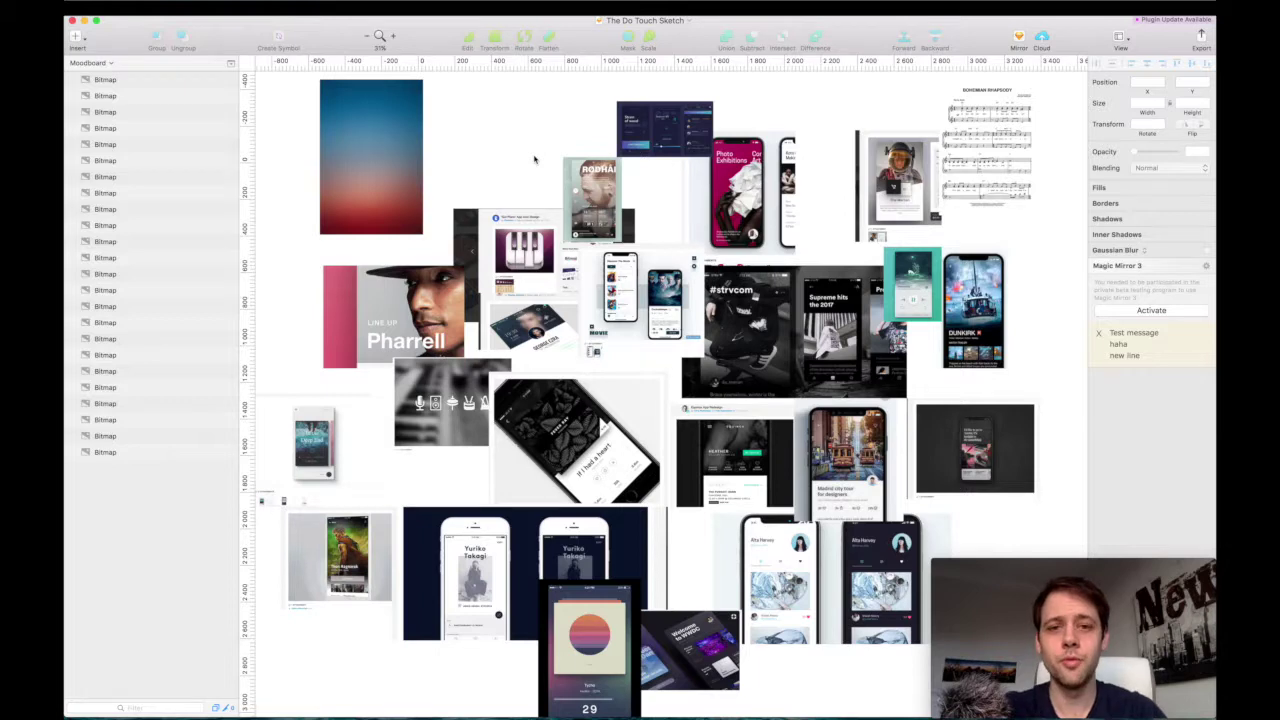
Step: Scroll the Sketch canvas to the Moodboard artboard holding the Pharrell poster and Profile mockups
{"action": "scroll", "coordinate": [520, 152], "scroll_direction": "down", "scroll_amount": 1}
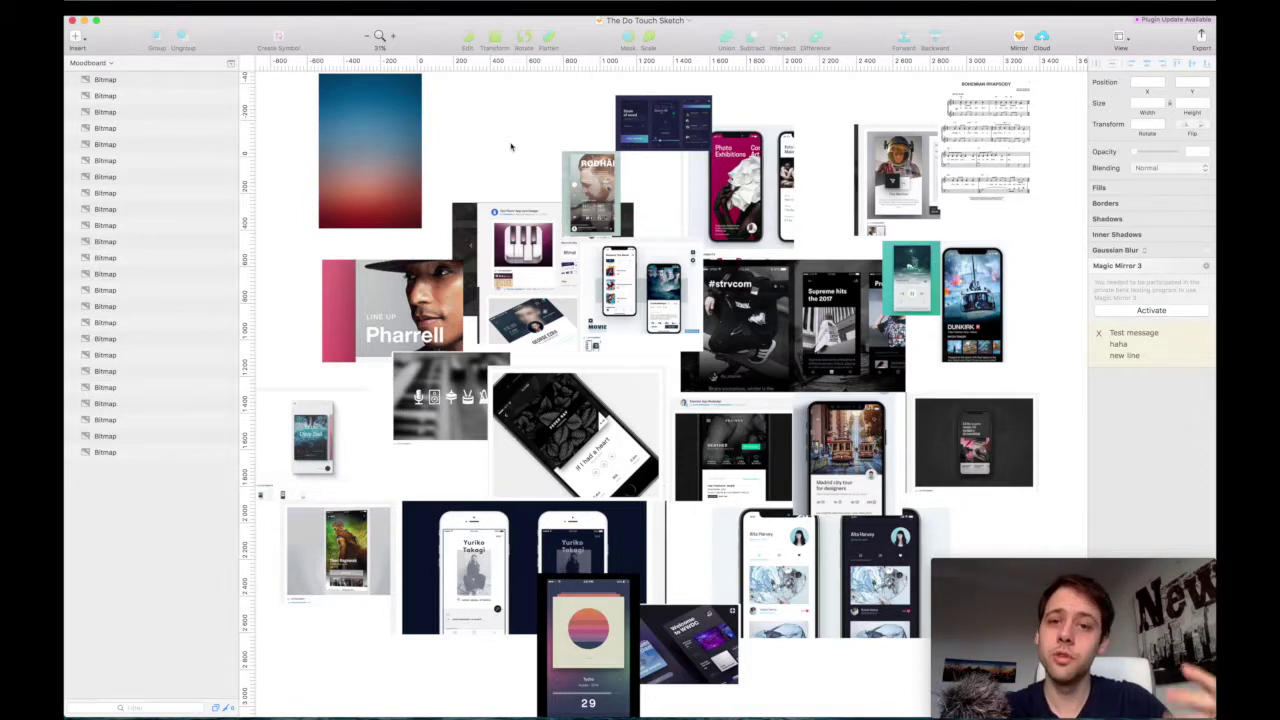